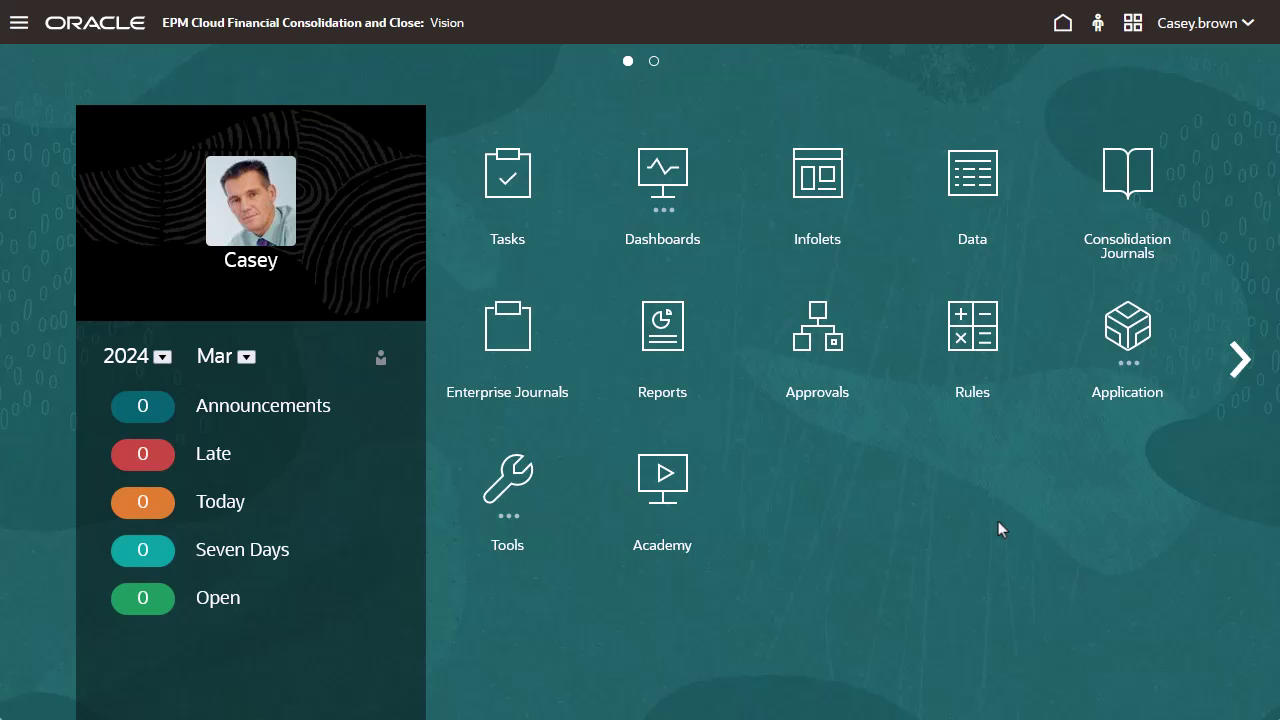
Step: Open the Translation Overrides of the Translated consolidation process and review the default translation methods
left_click(1112, 340)
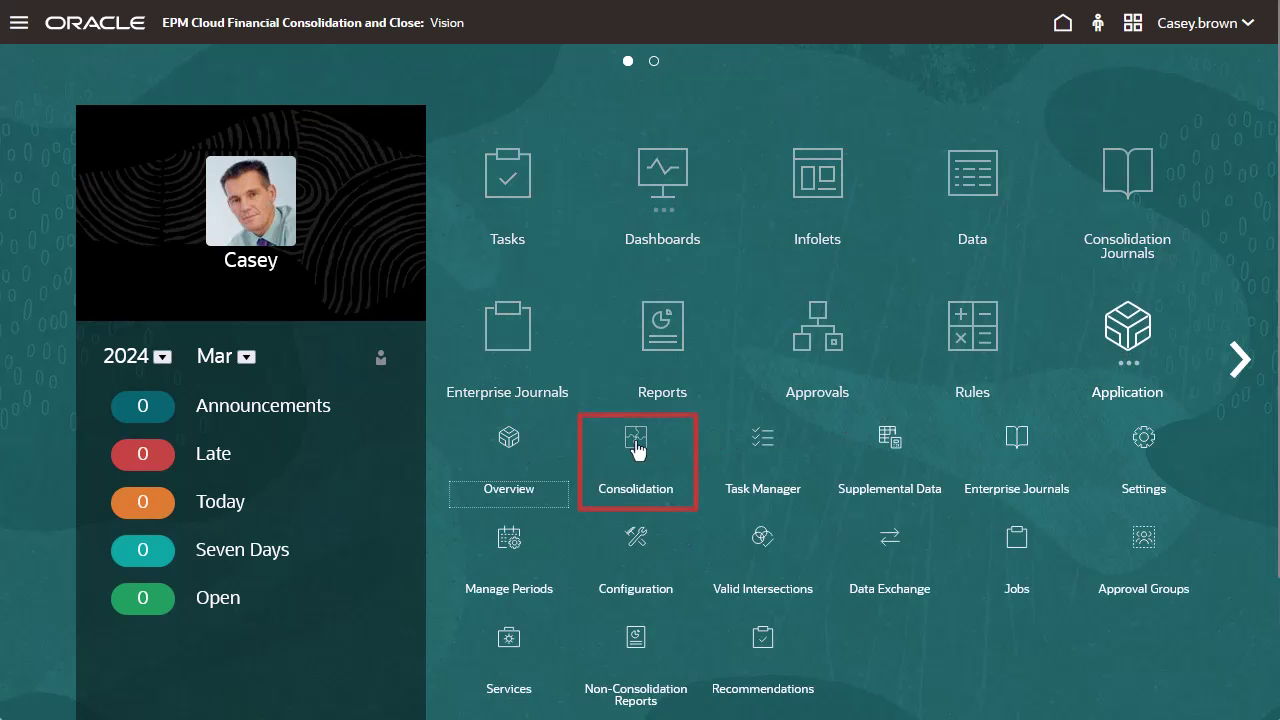
left_click(636, 448)
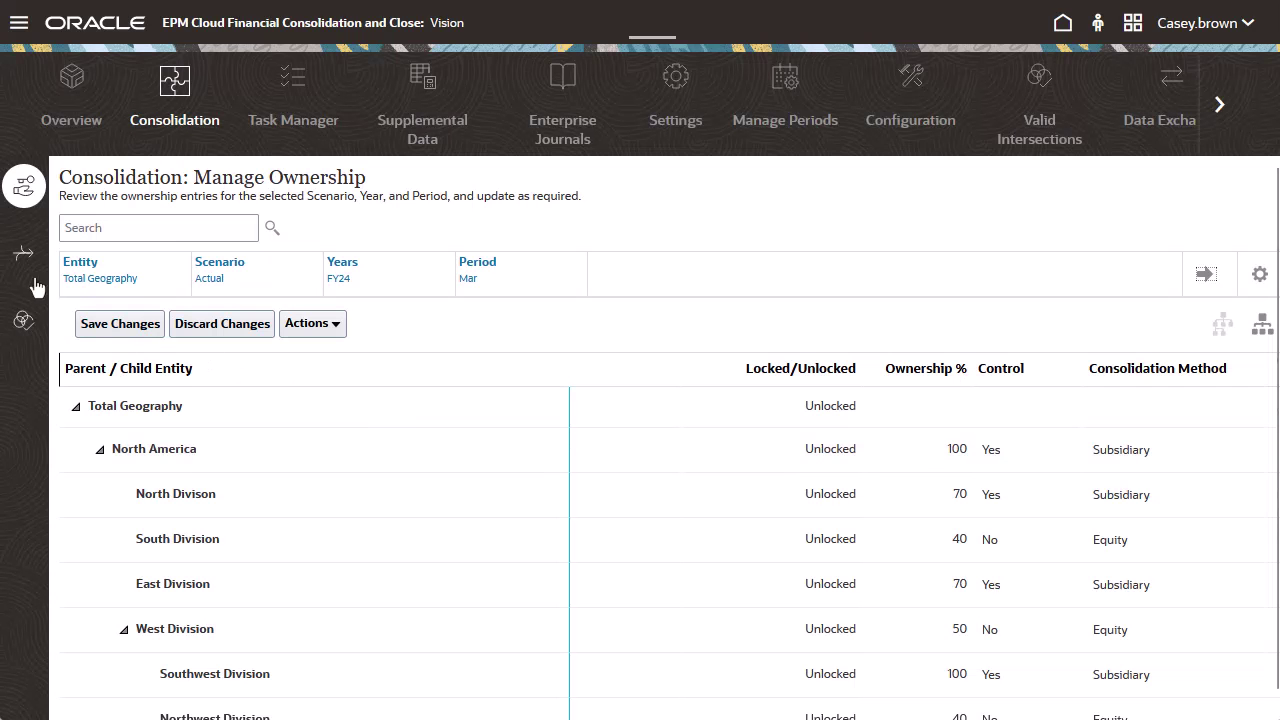
left_click(26, 262)
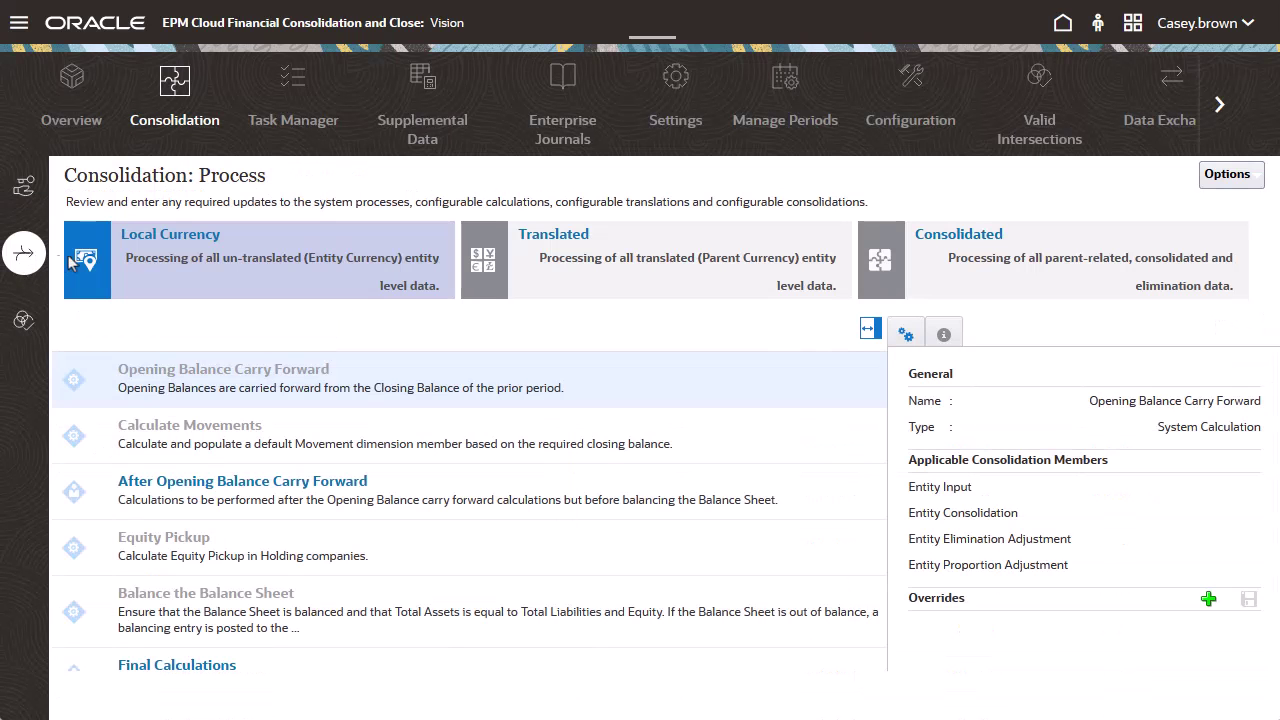
left_click(551, 246)
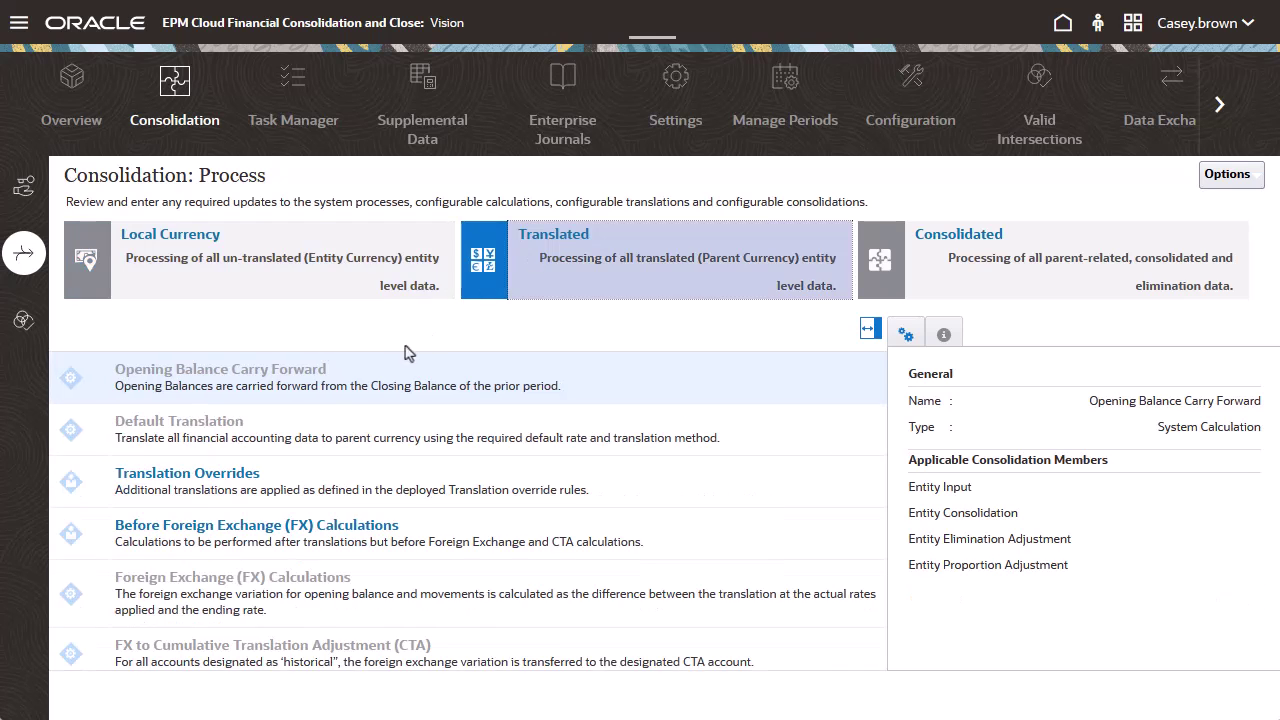
left_click(230, 475)
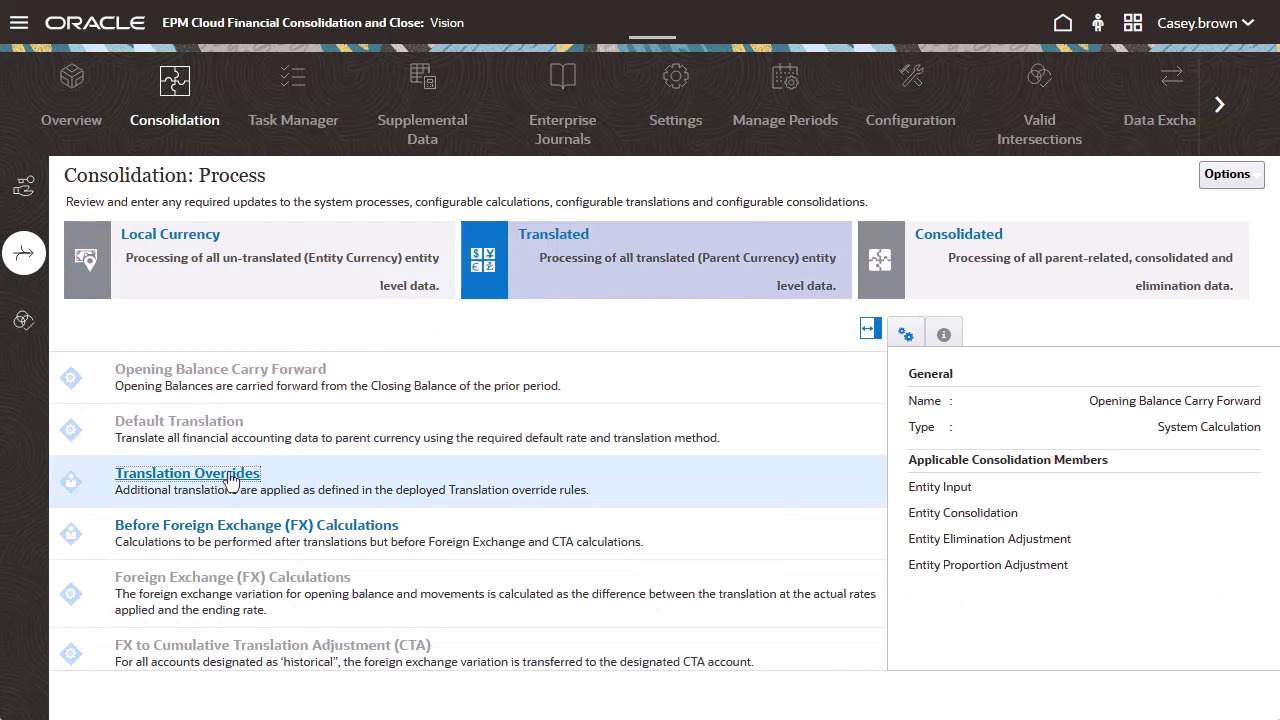
left_click(313, 120)
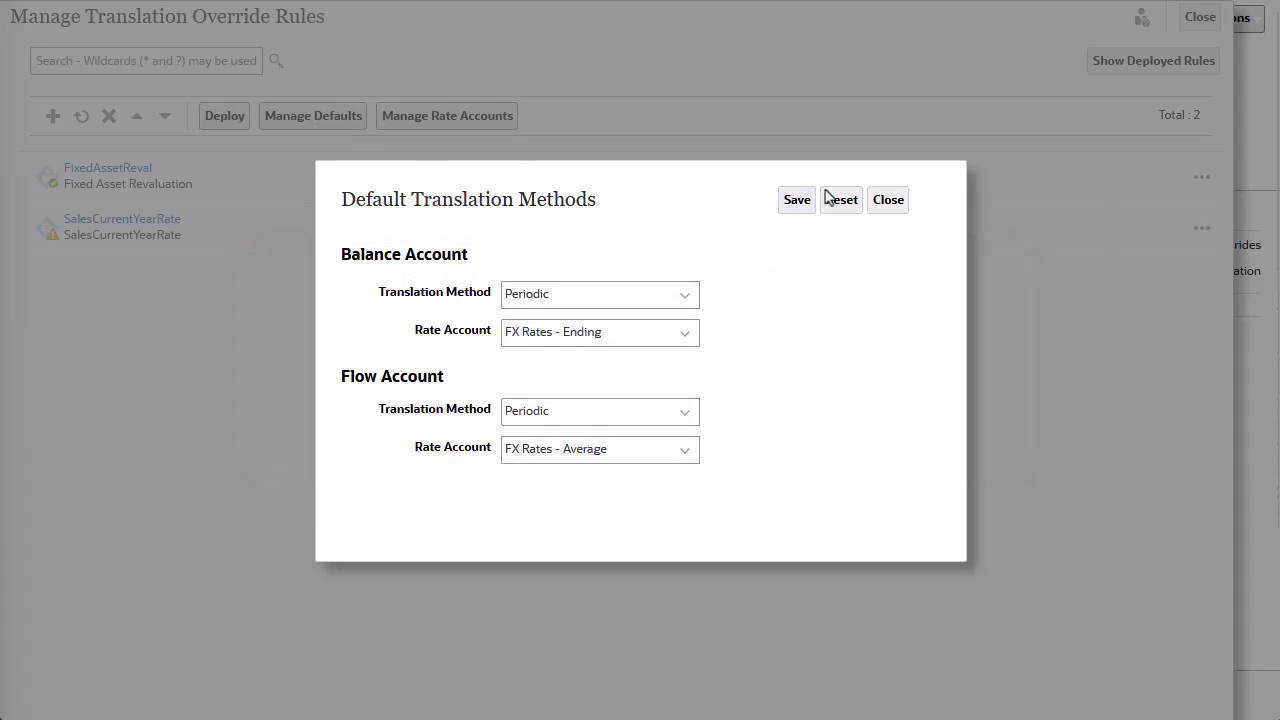
left_click(886, 200)
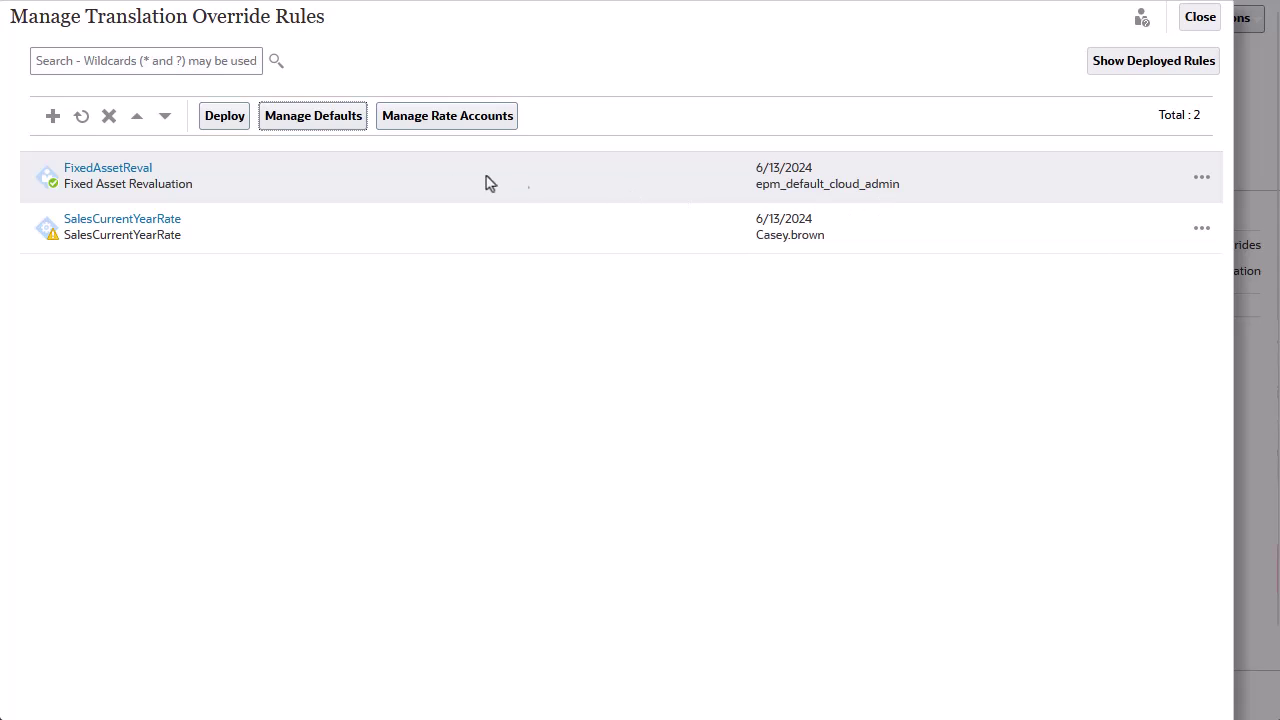
Step: Create a translation override rule named TravelExpenseRule with the description "Travel Expense Rule"
left_click(53, 118)
type("Tr")
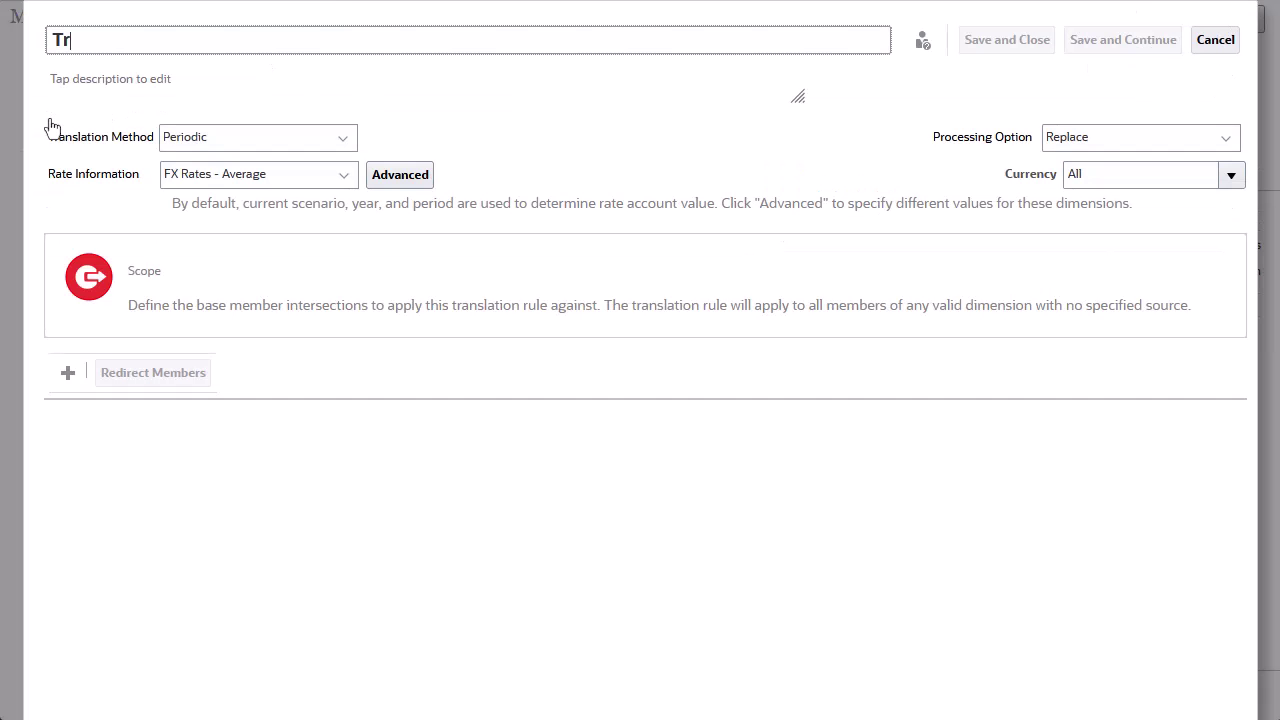
type("avelExpenseRule")
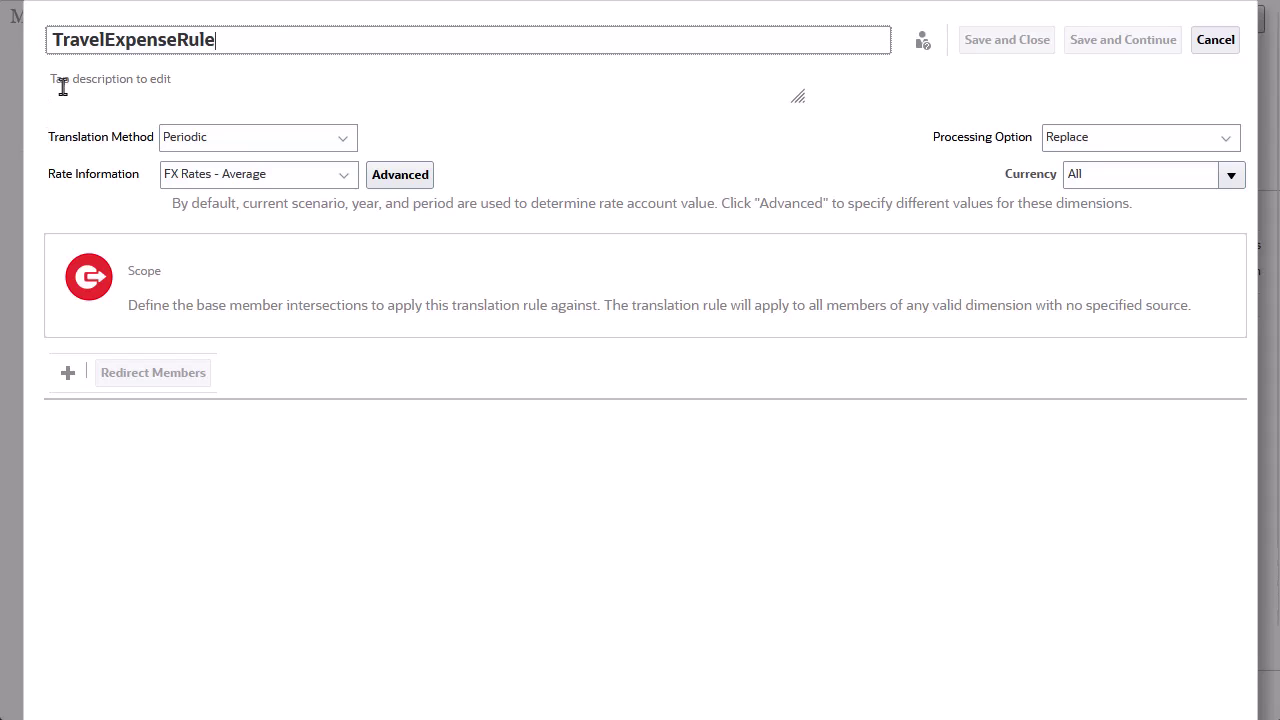
left_click(62, 80)
type("Travel E")
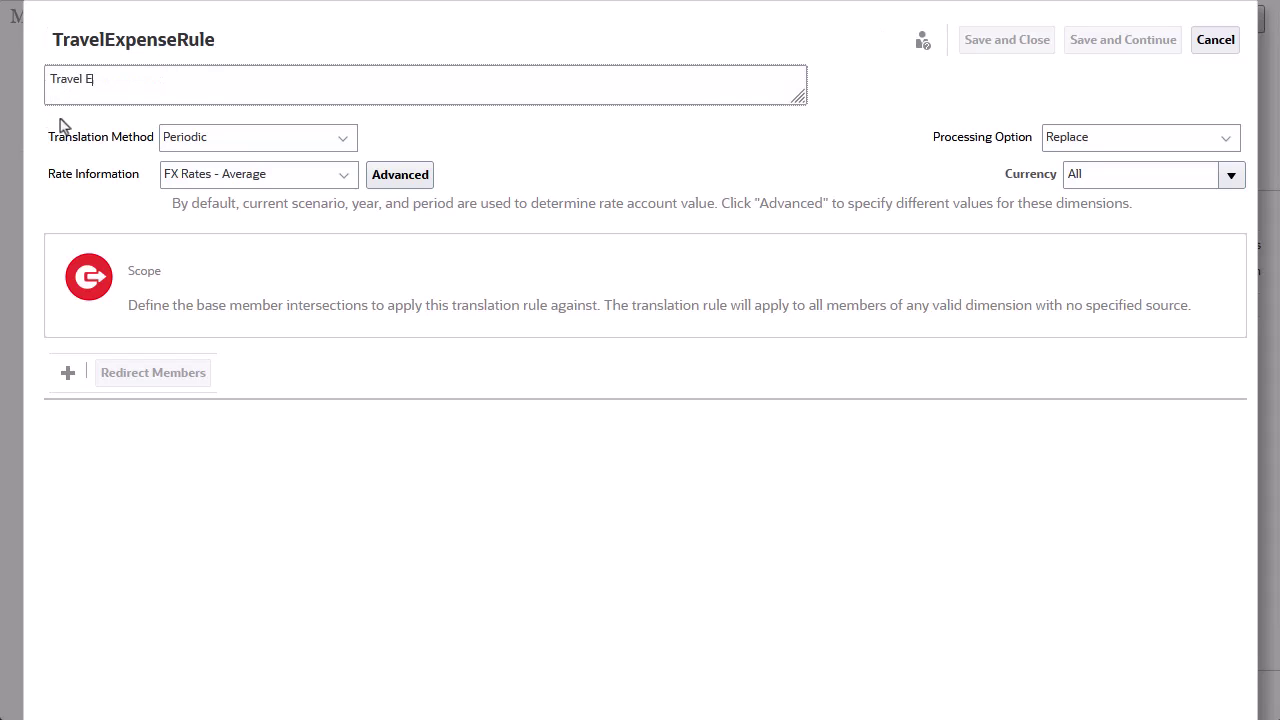
type("xpense Rule")
Step: Set the rule's translation method to Year To Date and its rate account to FX Rates - Ending
left_click(336, 143)
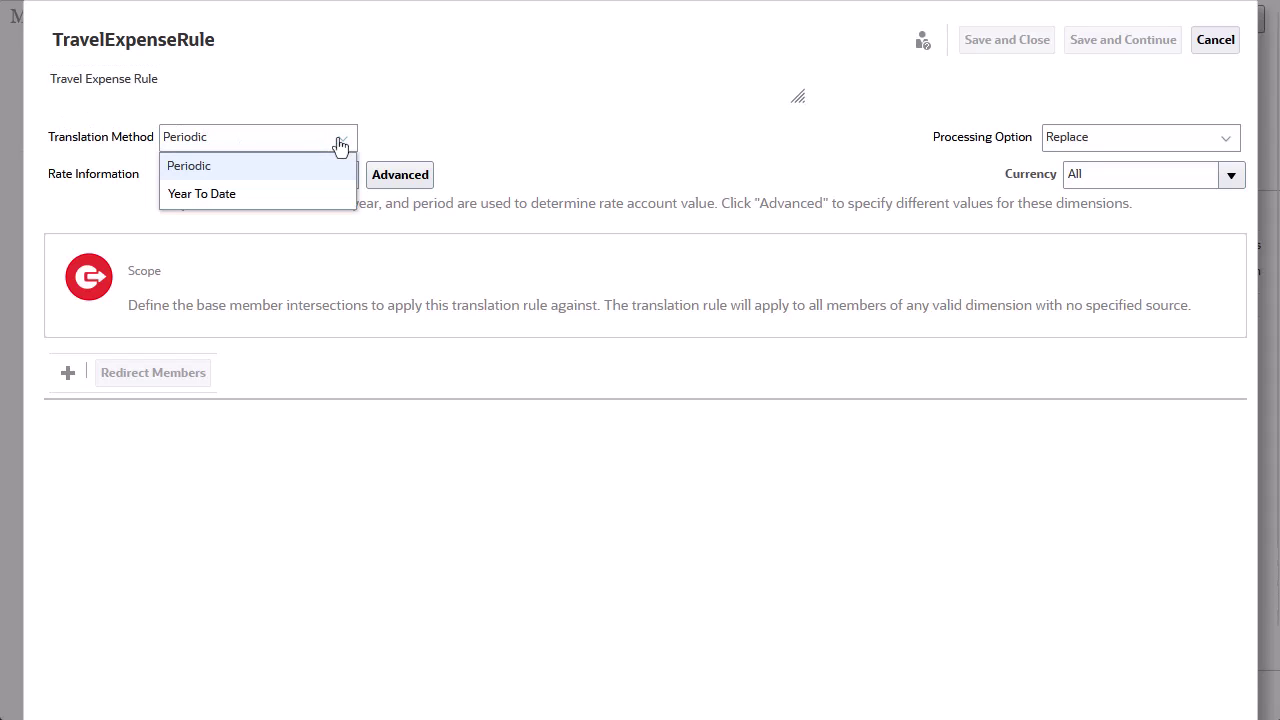
left_click(320, 197)
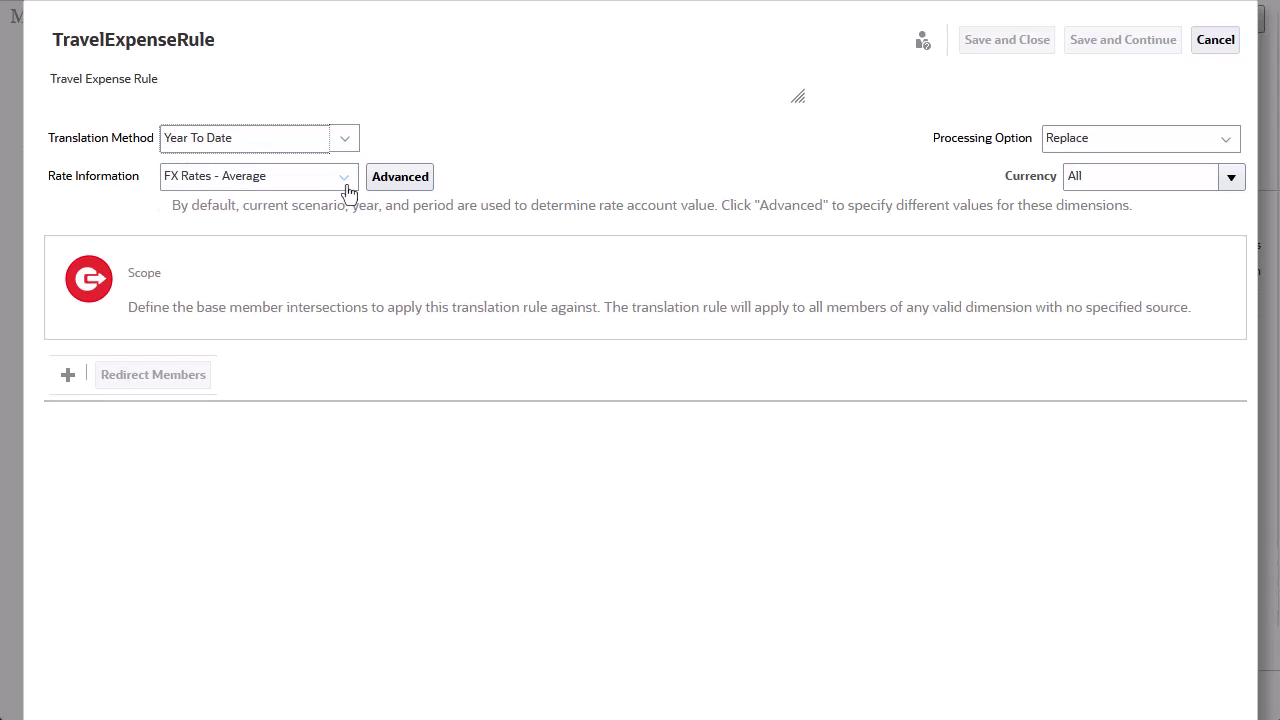
left_click(346, 190)
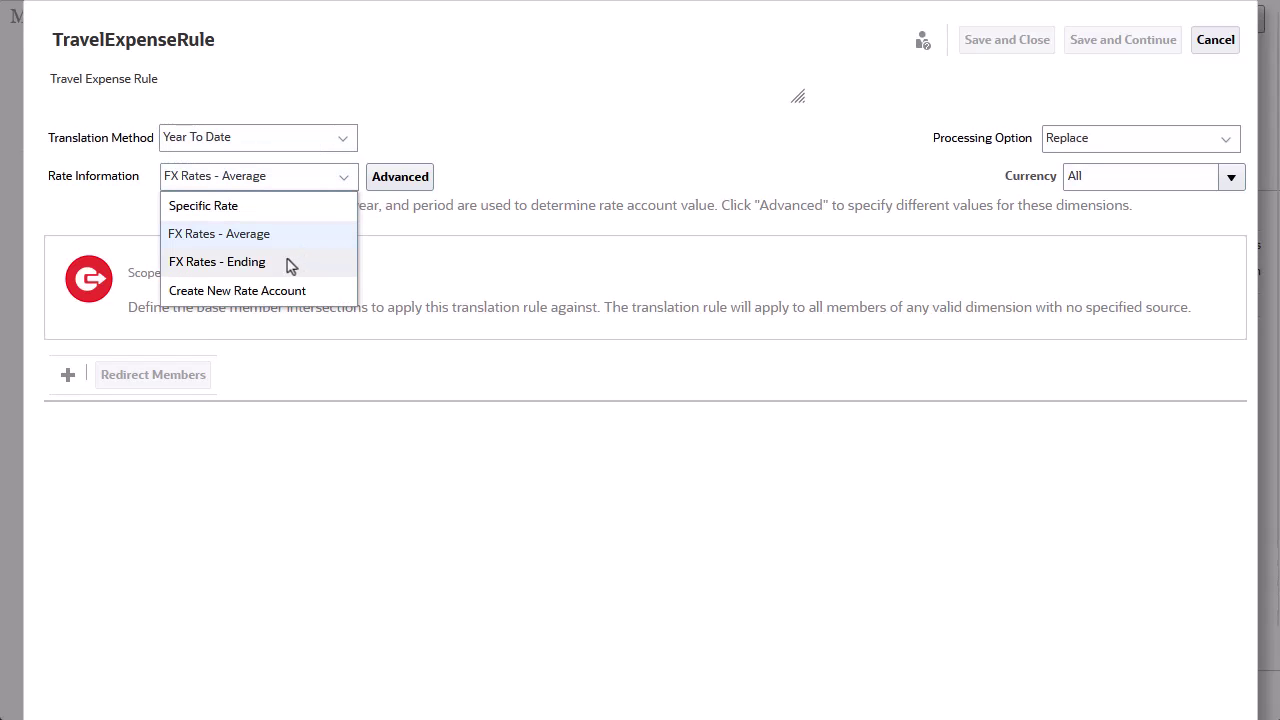
left_click(290, 262)
Step: Expand the advanced rate information and set the rate's year to Prior Year and its period to Last Period
left_click(395, 189)
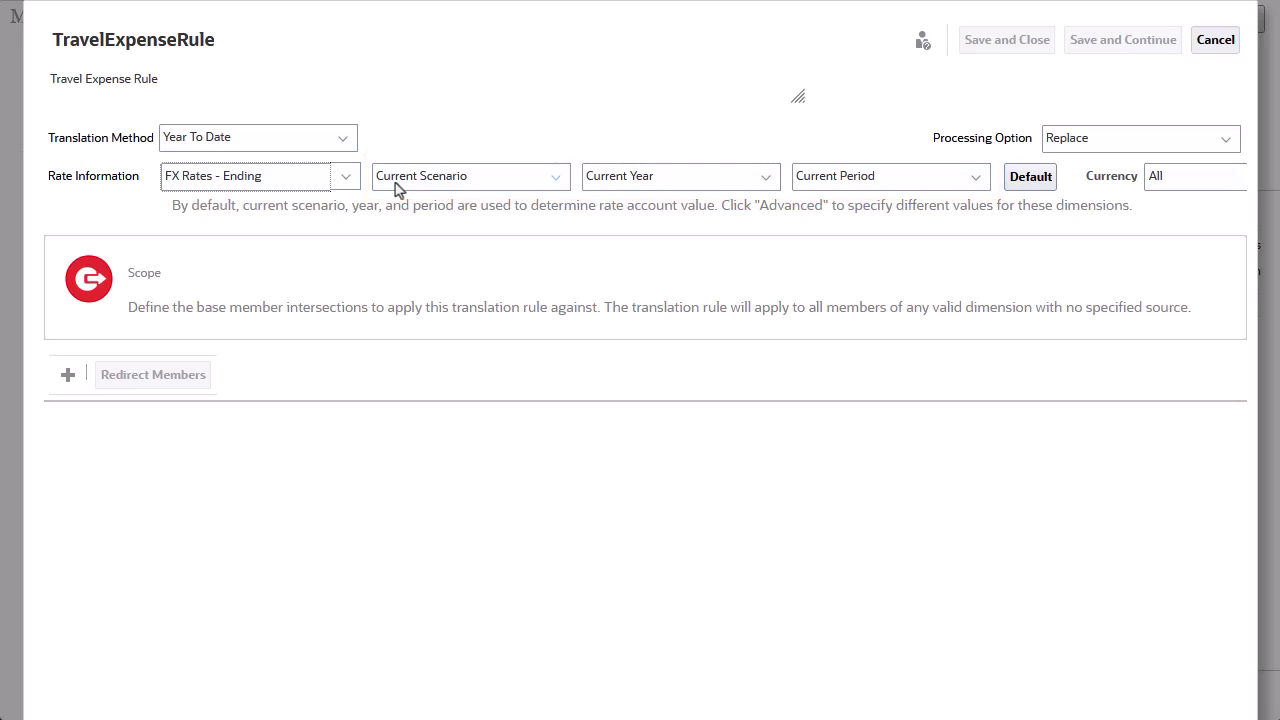
left_click(764, 186)
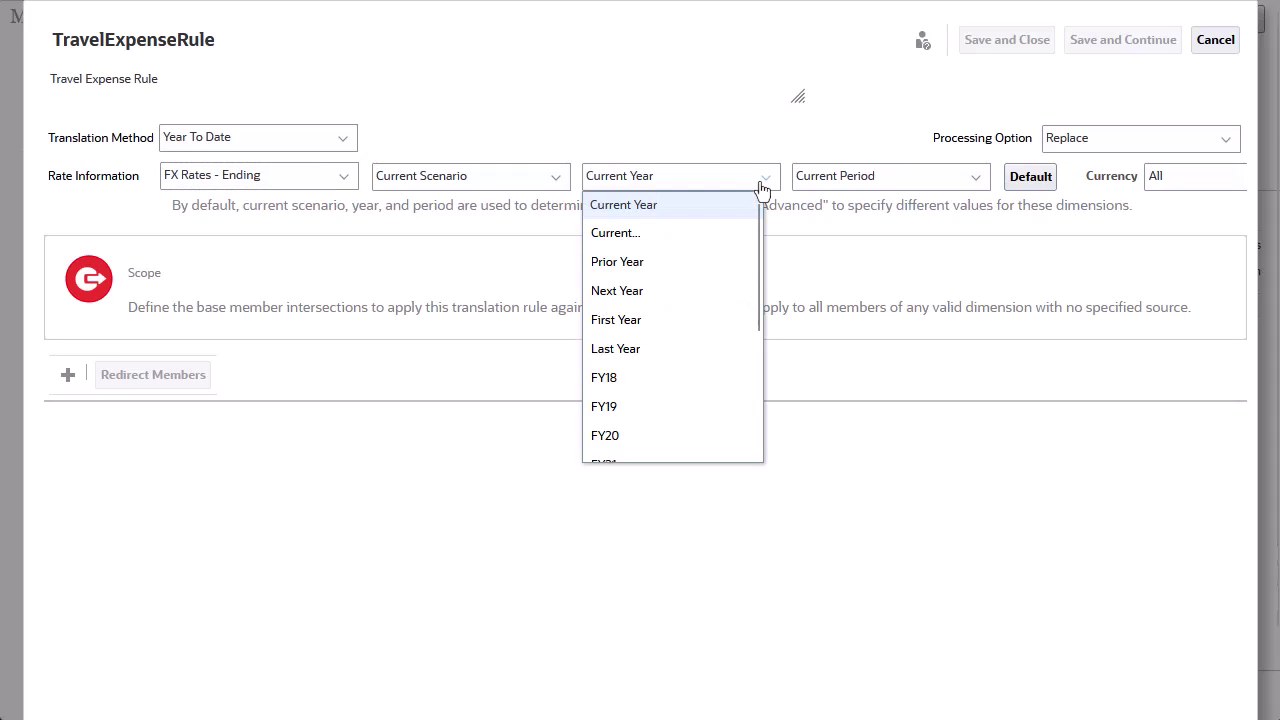
left_click(702, 264)
left_click(974, 184)
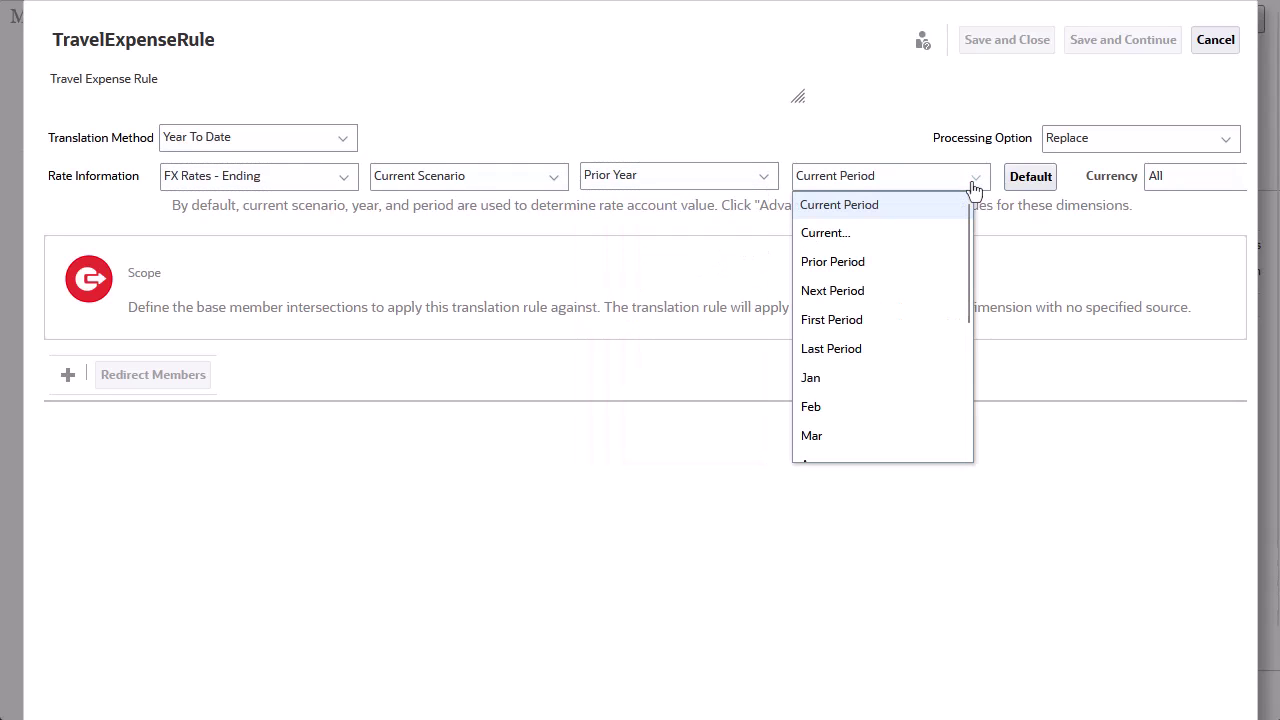
left_click(871, 350)
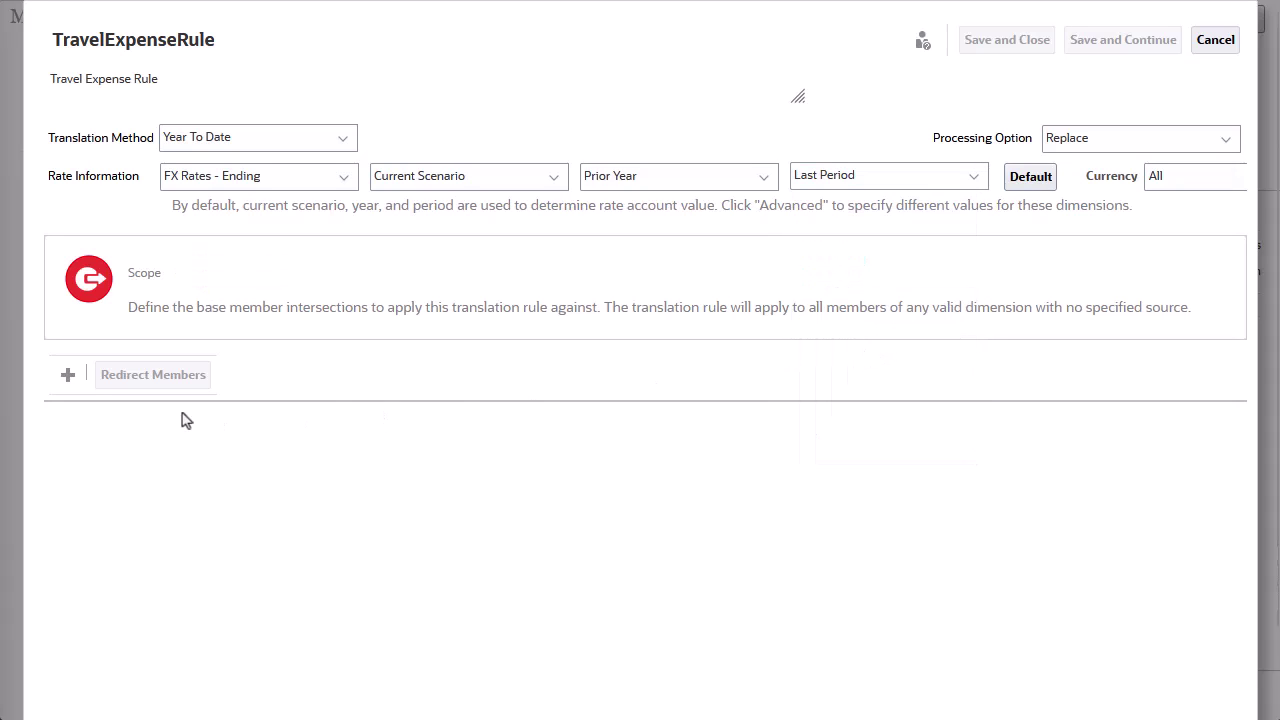
Step: Add the Account dimension to the rule's scope and search its members for "Travel"
left_click(68, 376)
left_click(180, 150)
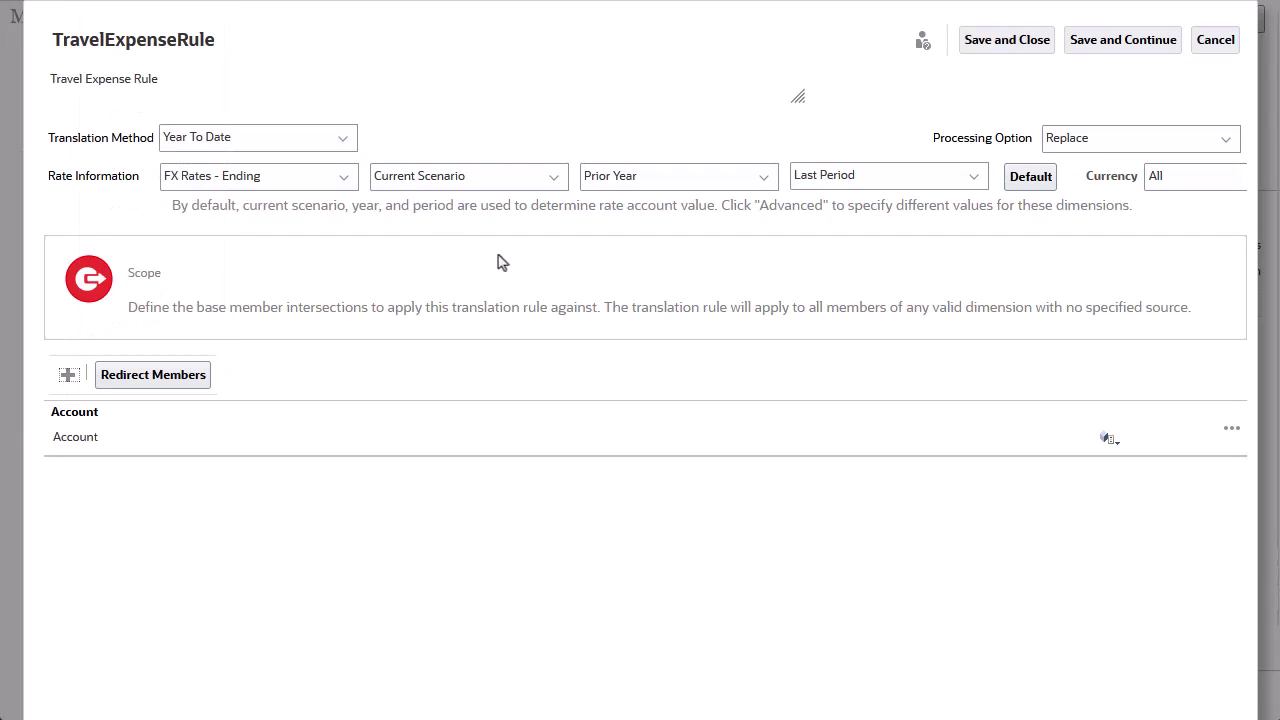
left_click(1117, 444)
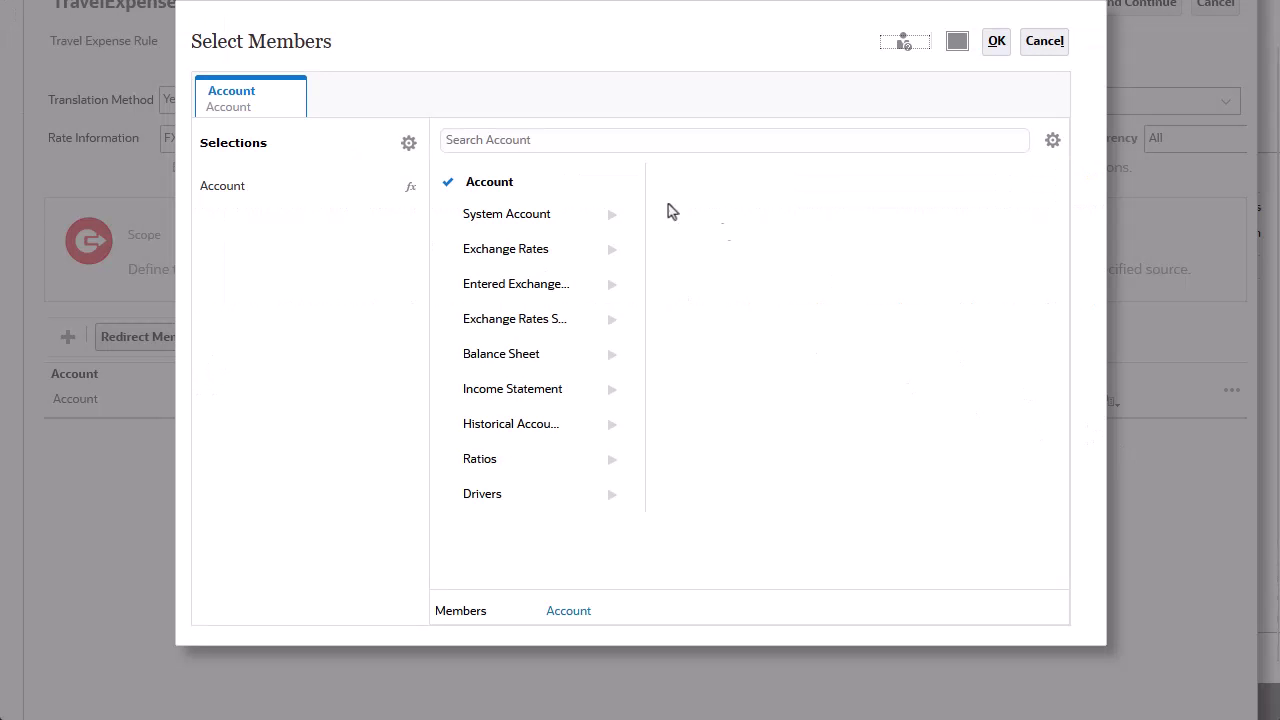
left_click(477, 137)
type("Travel")
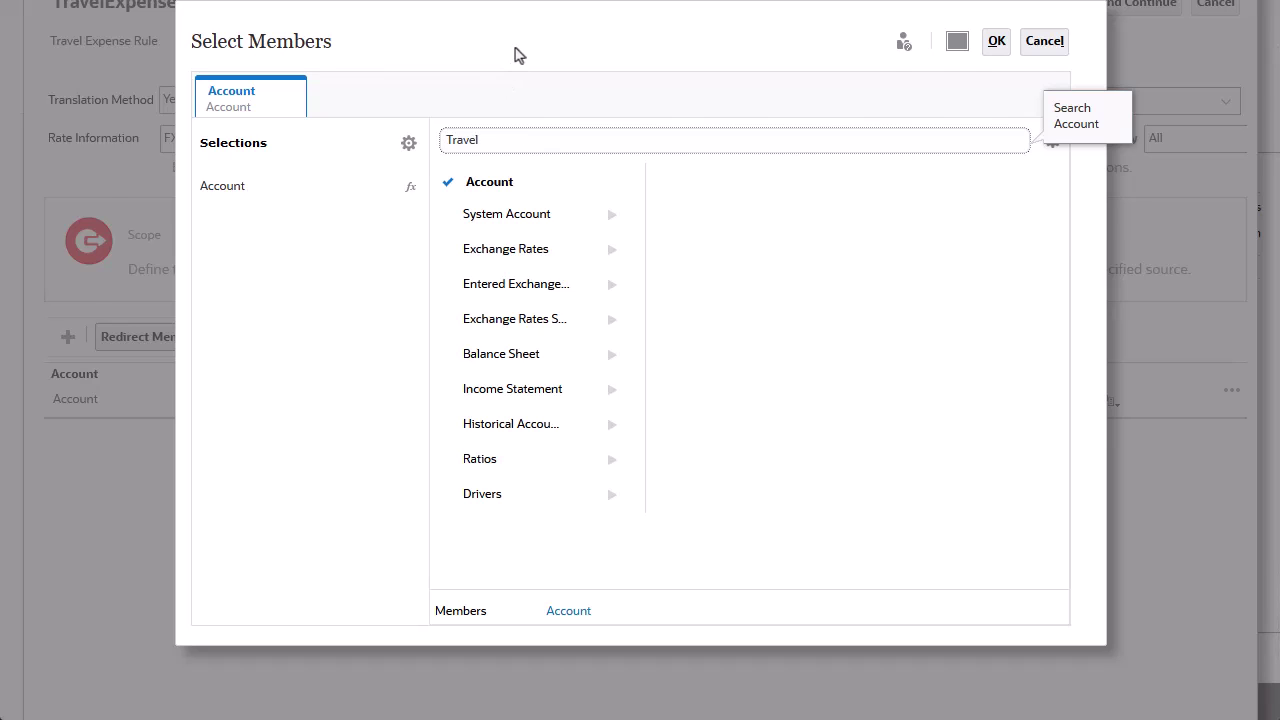
key("Return")
Step: Select ILvl0Descendants of Travel Expenses for the Account scope and remove the default Account member
left_click(449, 257)
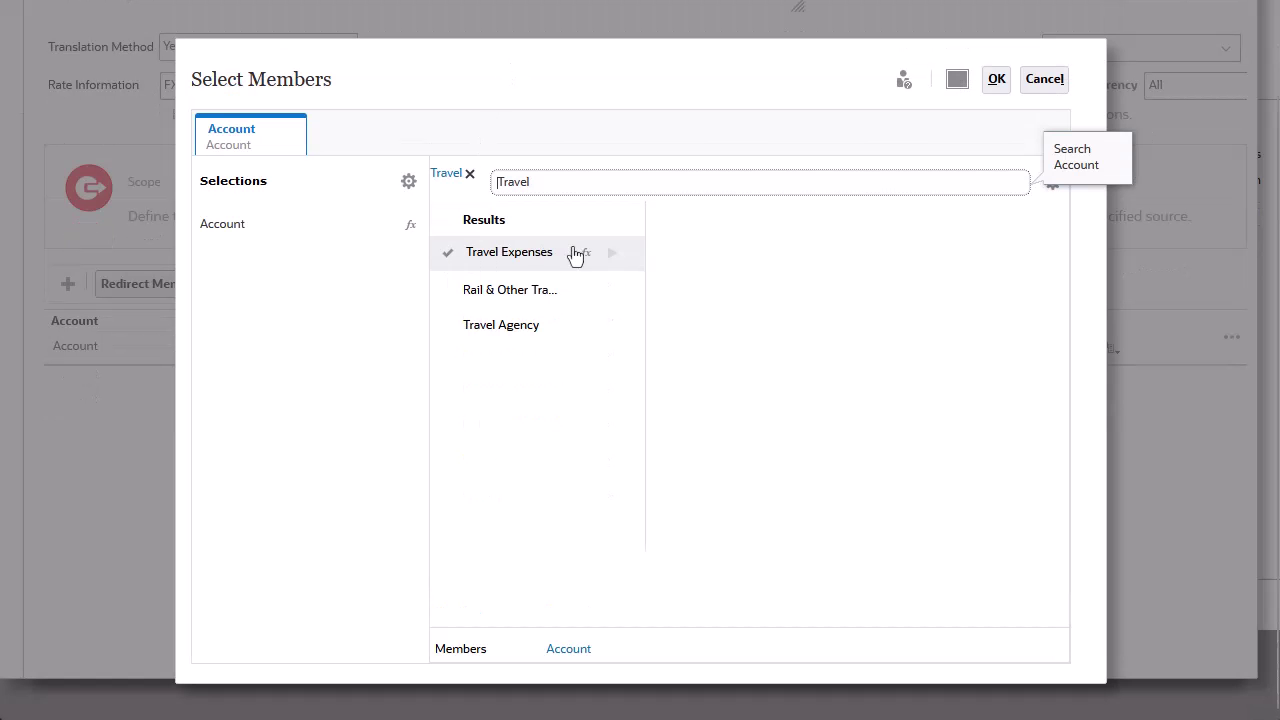
left_click(580, 258)
left_click(445, 440)
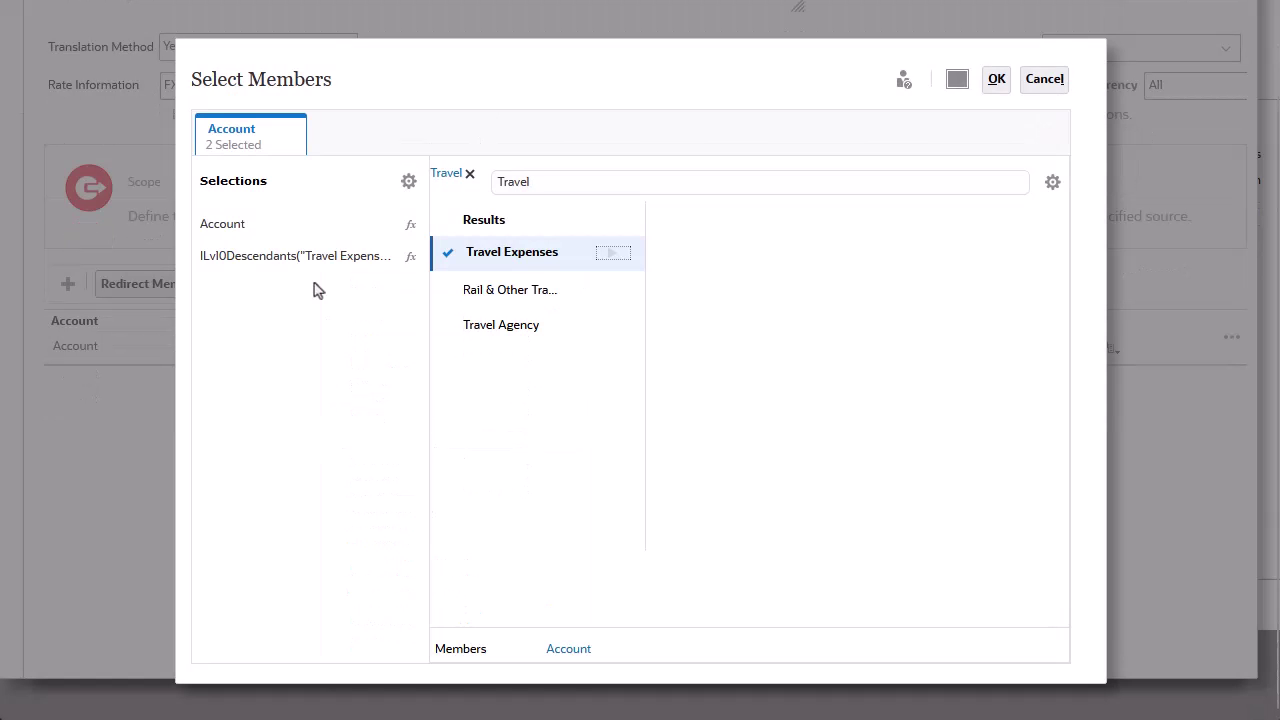
left_click(283, 226)
left_click(408, 181)
left_click(389, 207)
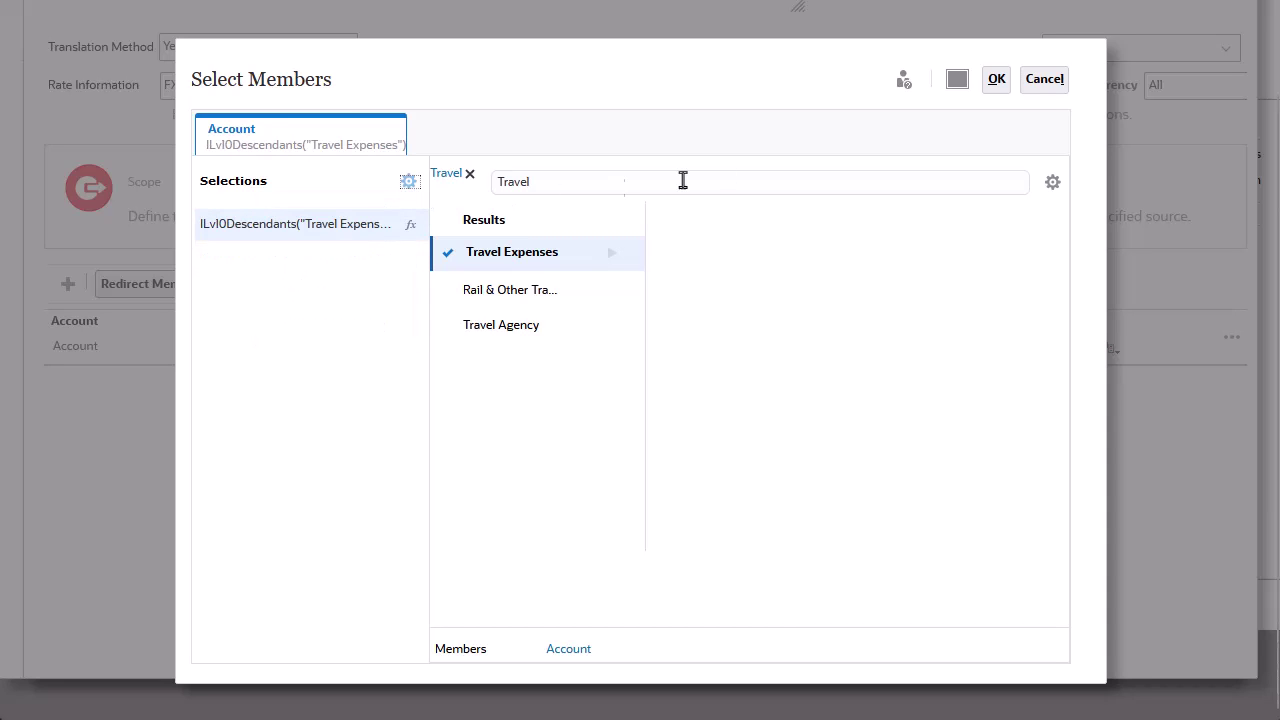
left_click(997, 81)
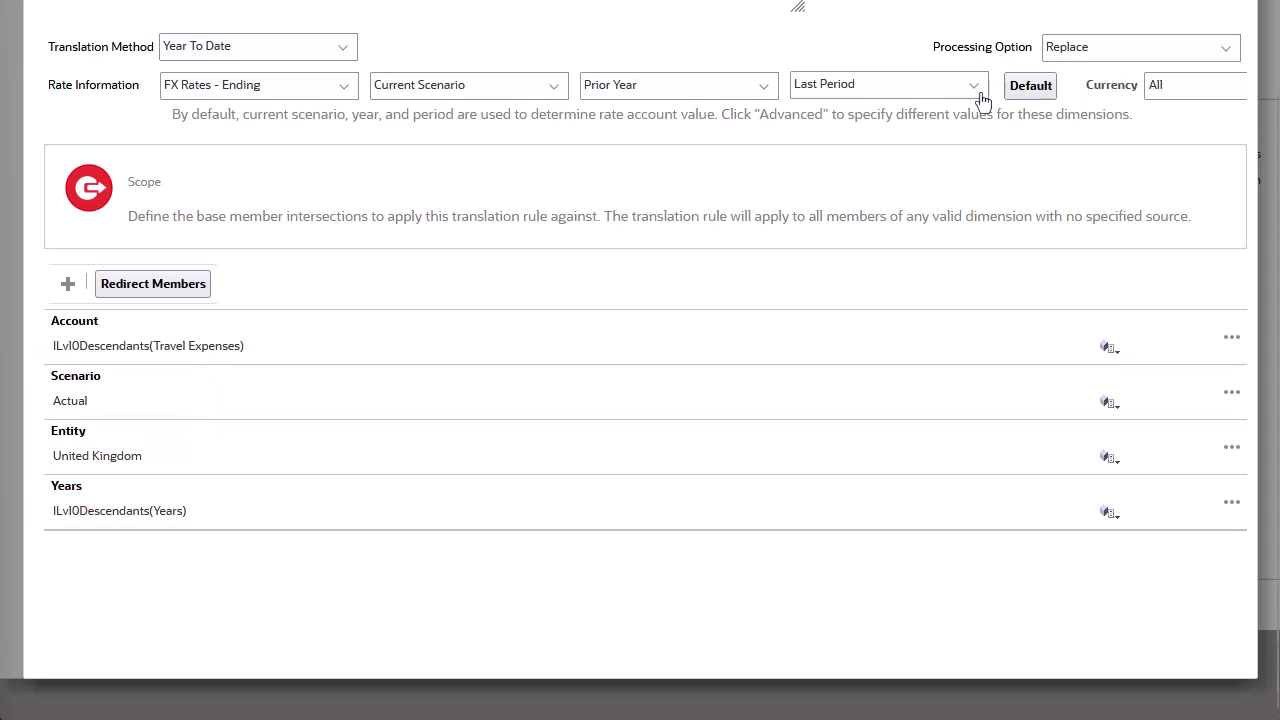
Step: Preview target redirection for the rule's members, remove it again, and review the available processing options
left_click(185, 290)
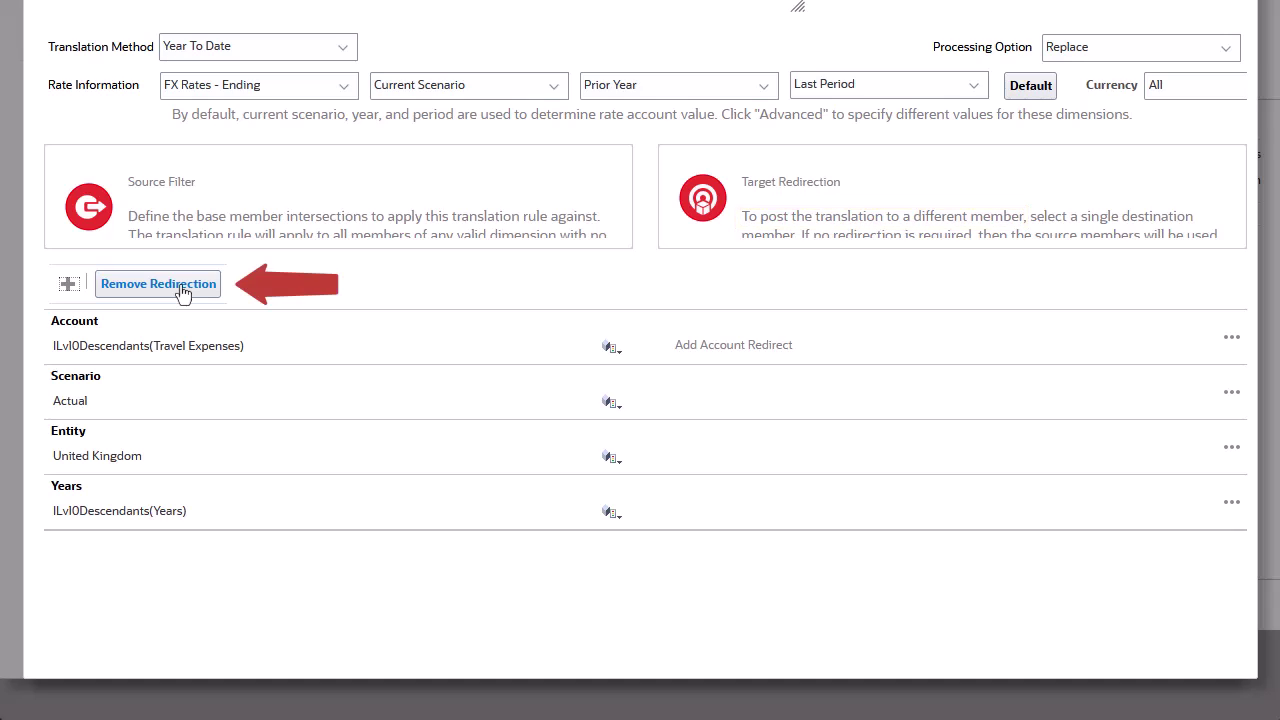
left_click(183, 292)
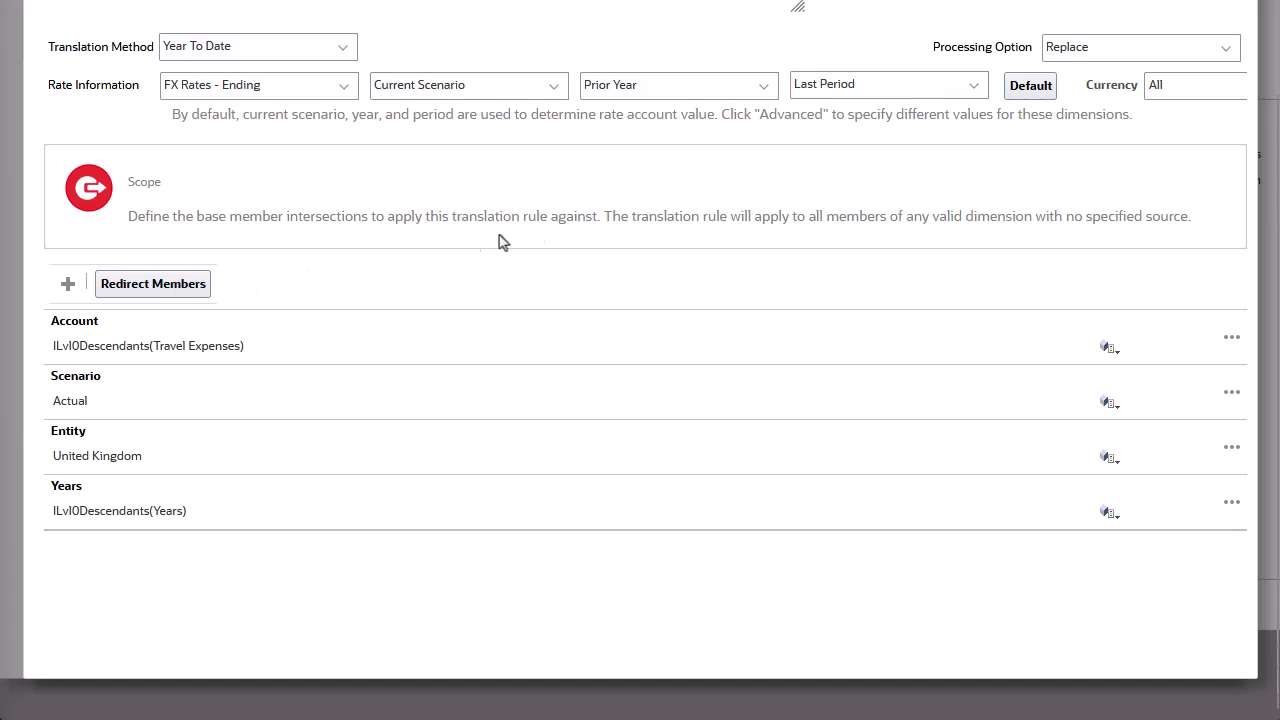
left_click(1229, 55)
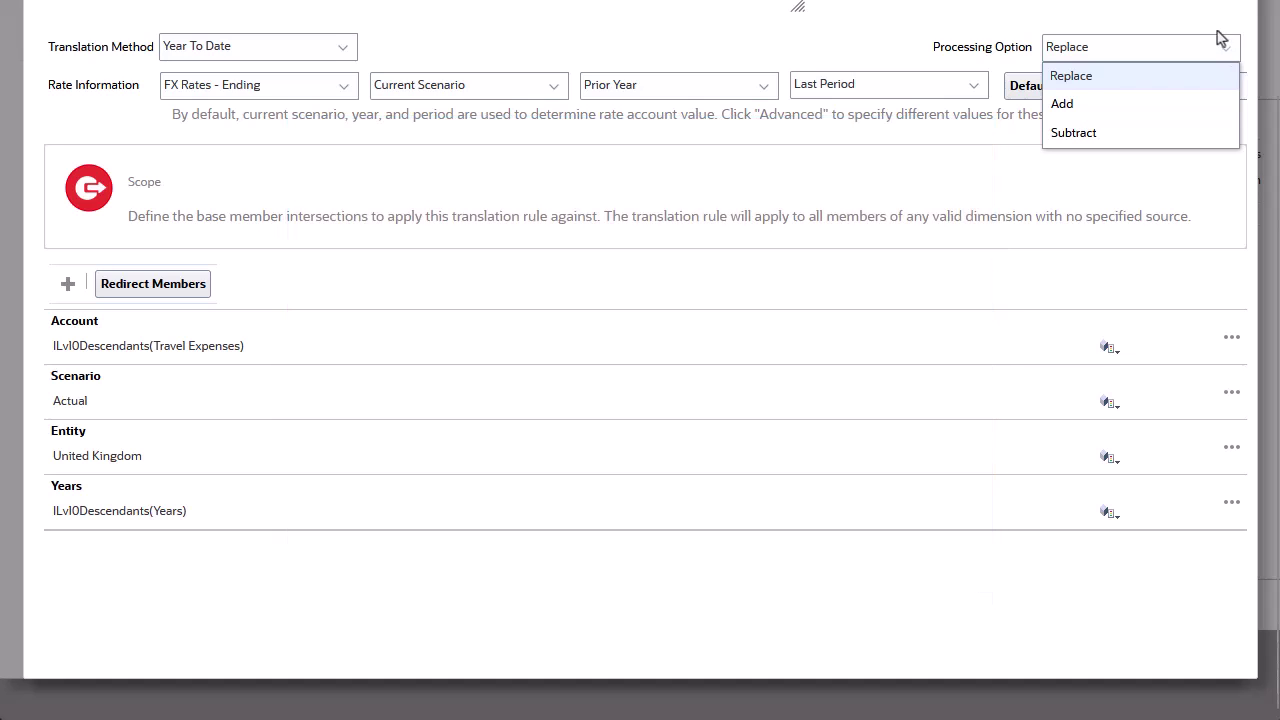
scroll(1212, 25, "up", 2)
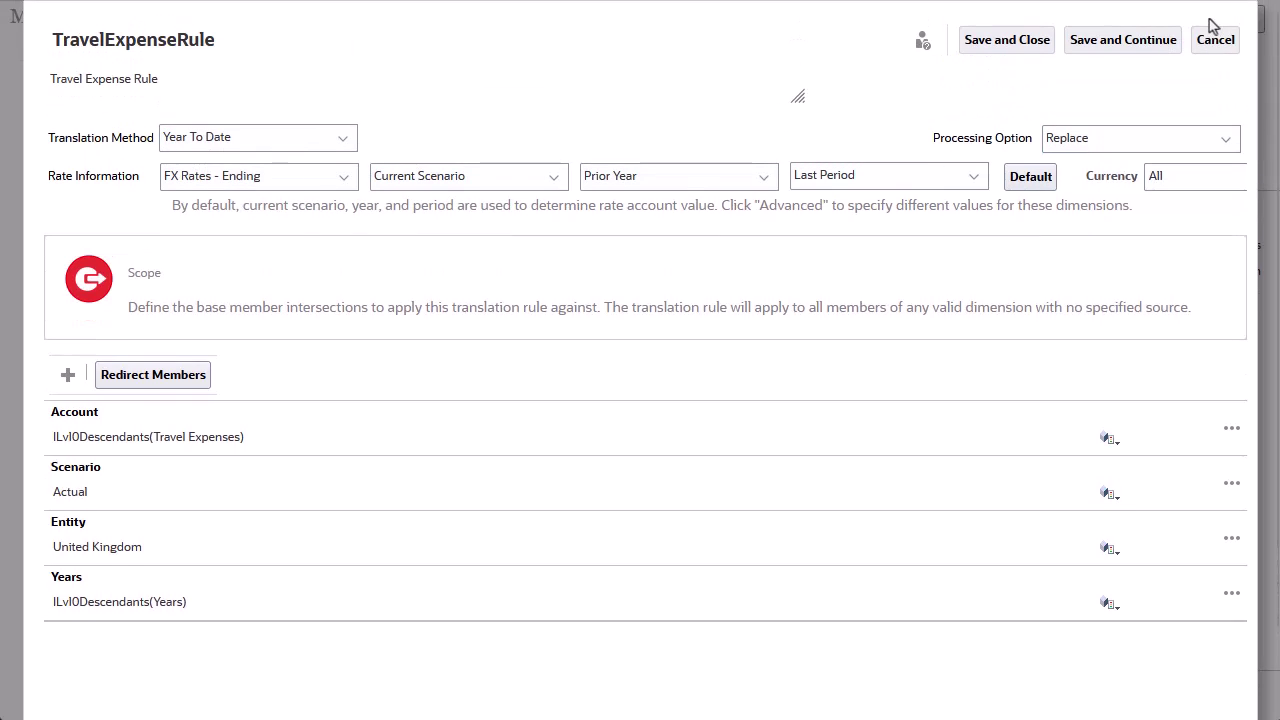
Step: Save and close the rule, and deploy TravelExpenseRule together with FixedAssetReval and SalesCurrentYearRate
left_click(1016, 50)
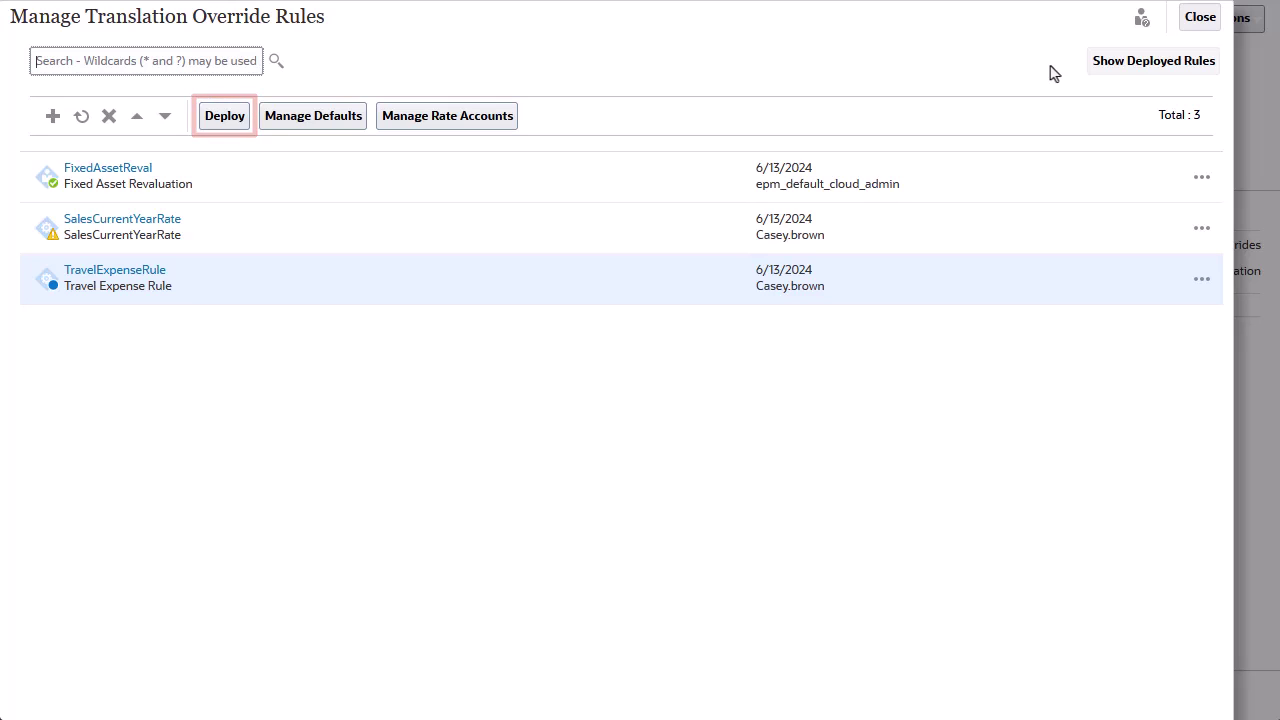
left_click(230, 121)
left_click(396, 391)
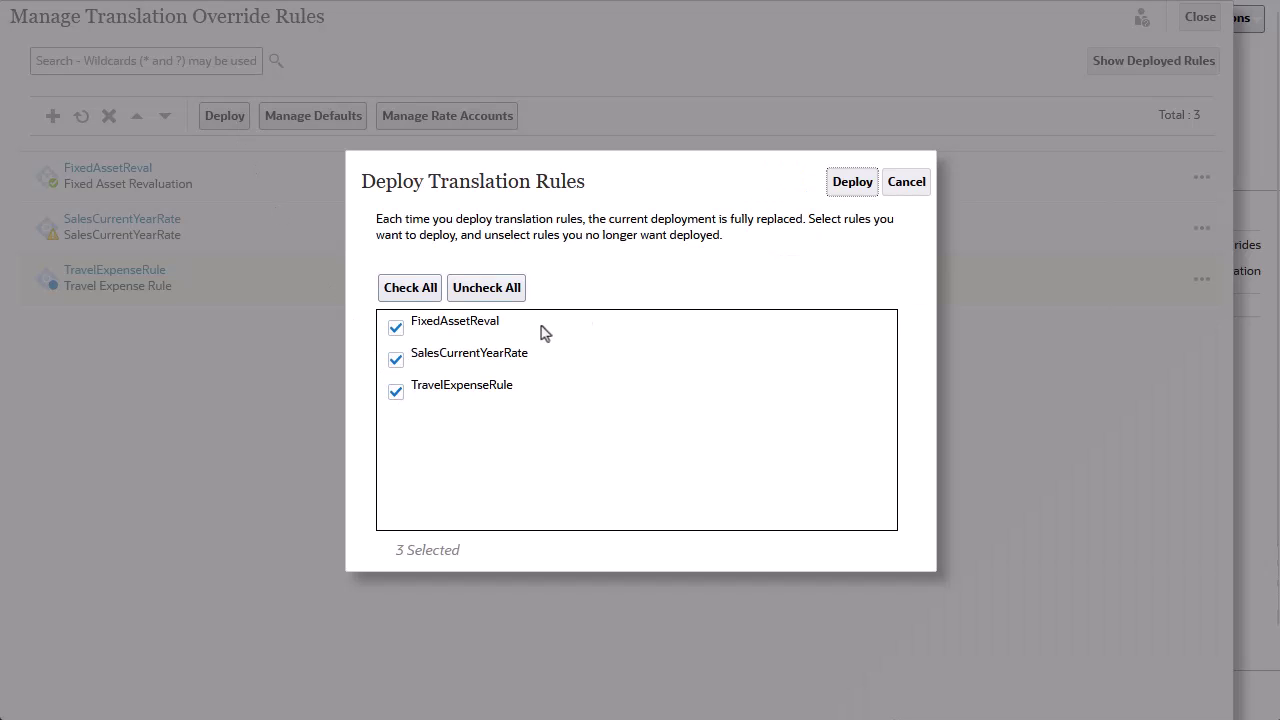
left_click(850, 182)
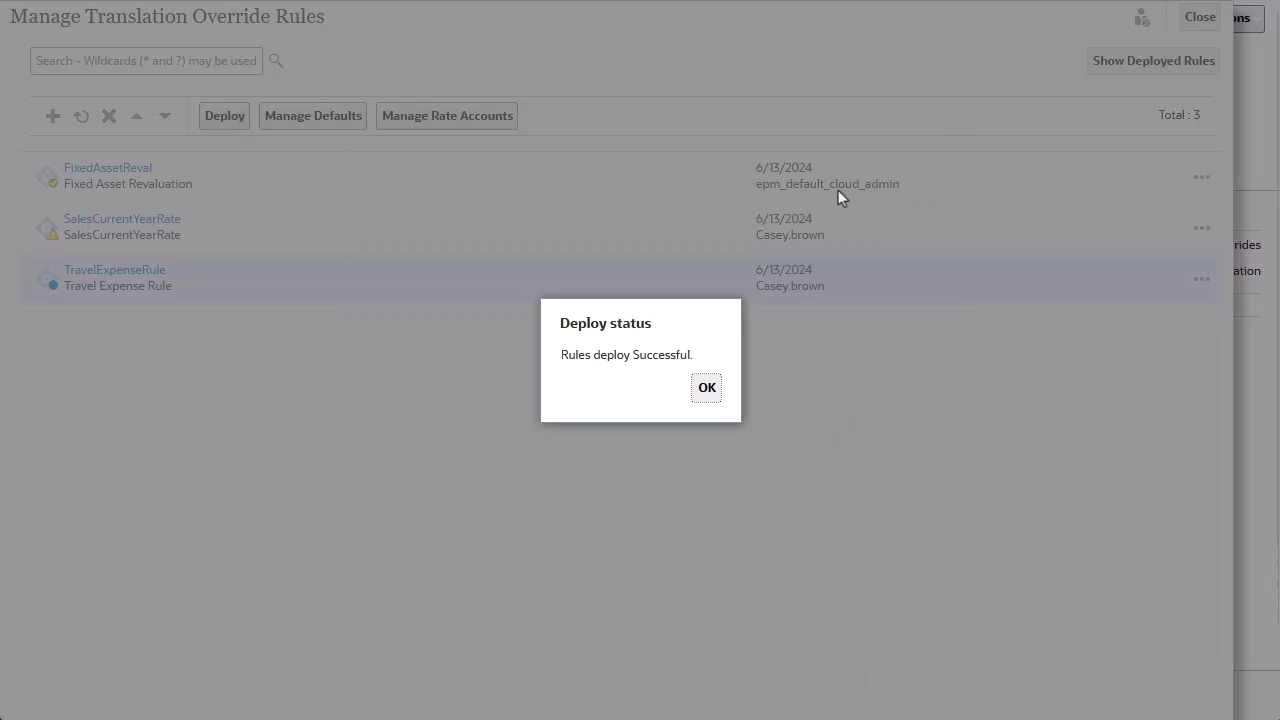
left_click(706, 391)
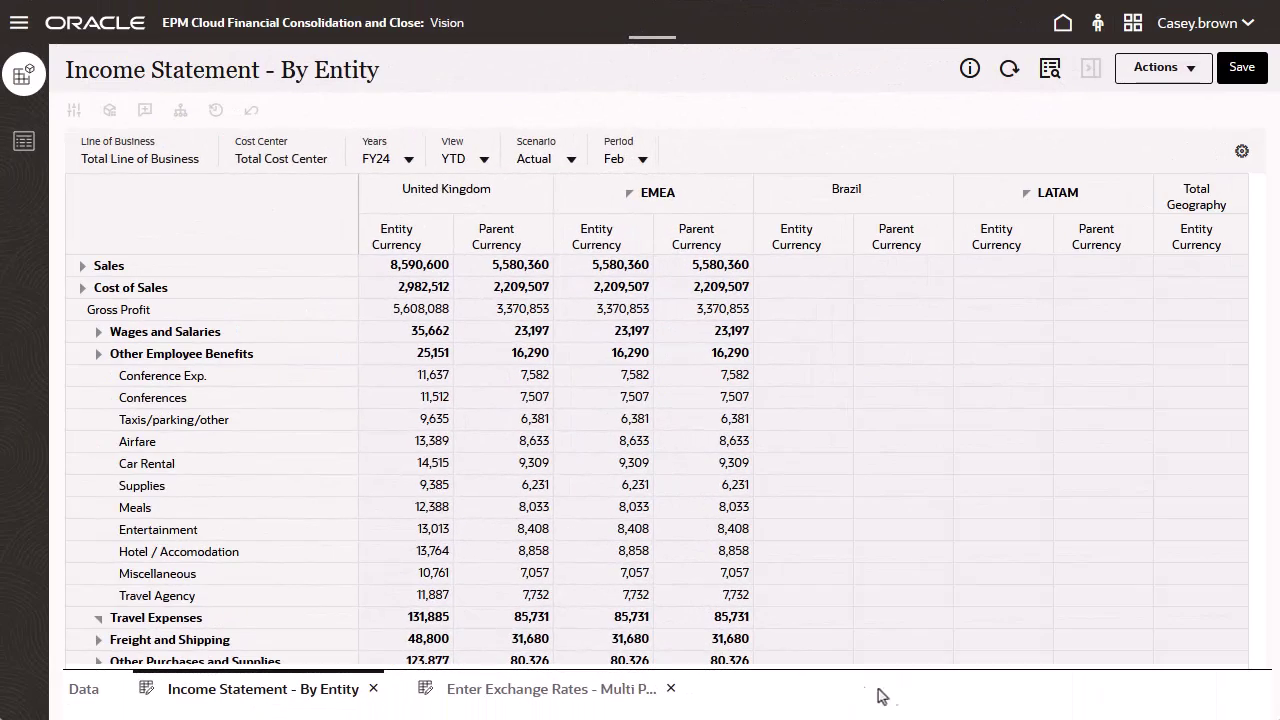
Step: Run Translate from the United Kingdom Travel Expenses cell in Entity Currency, with USD as the reporting currency
left_click(437, 619)
right_click(437, 619)
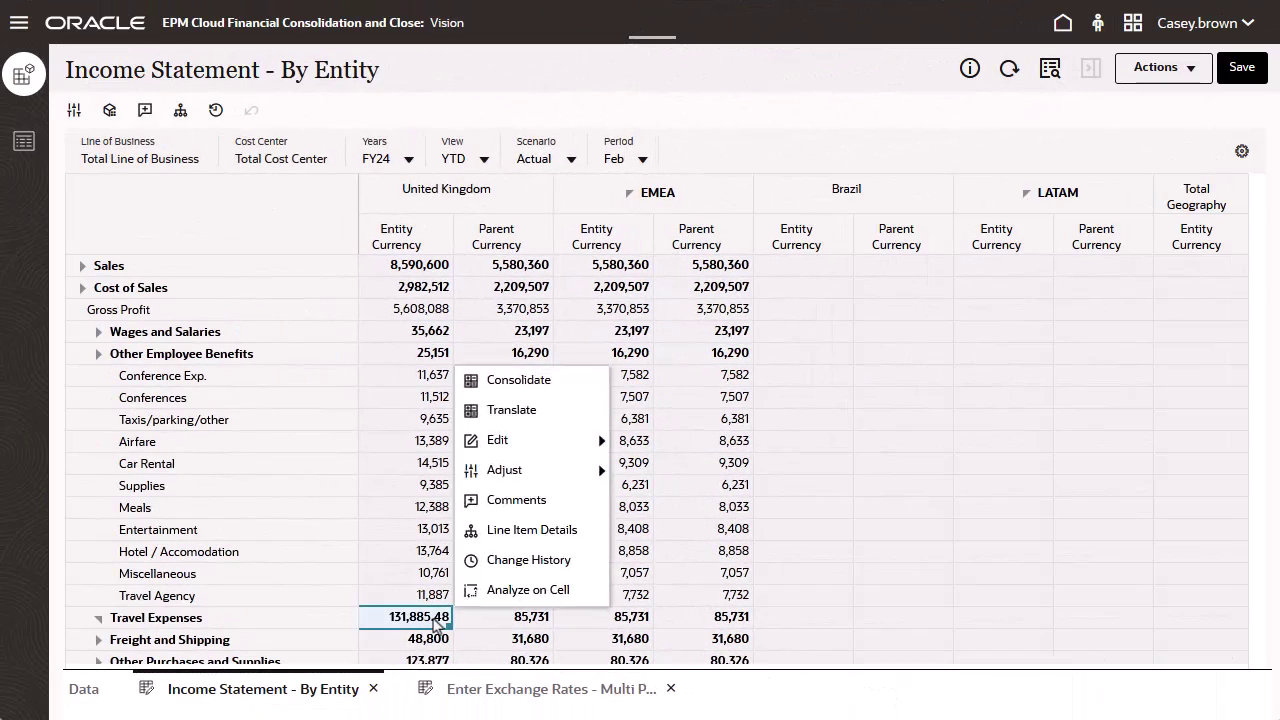
left_click(549, 428)
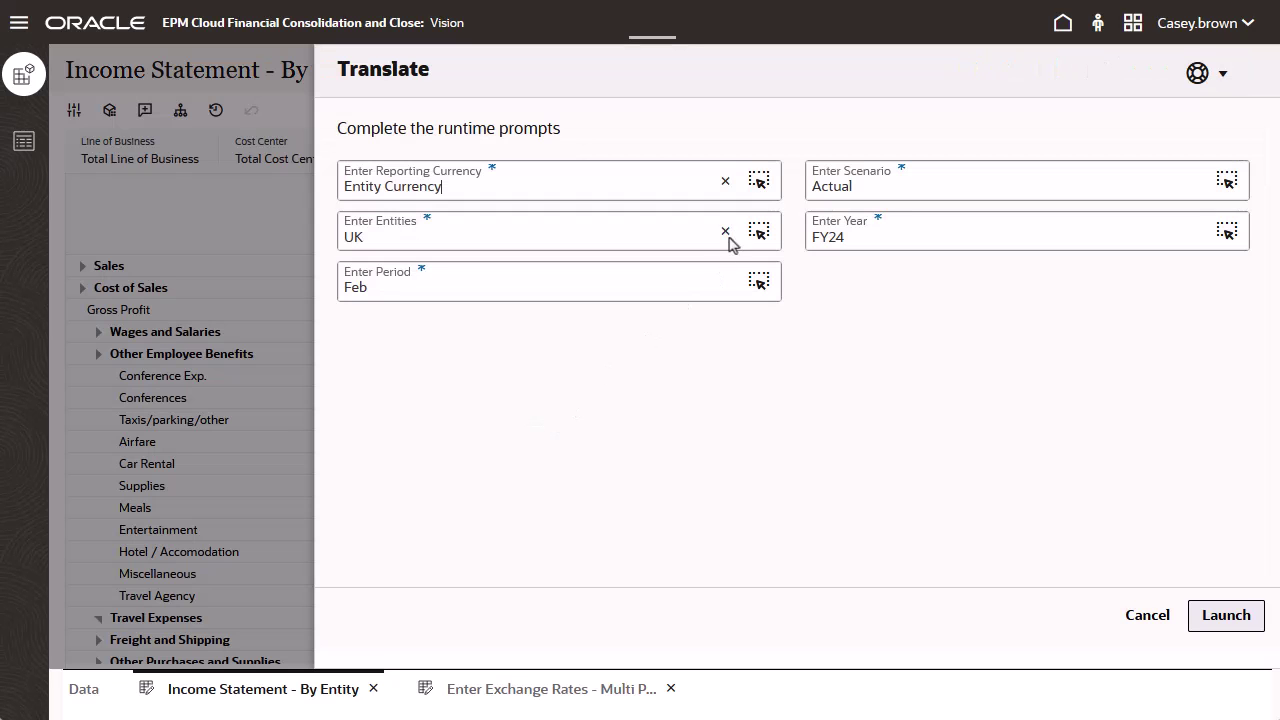
left_click(759, 190)
left_click(340, 268)
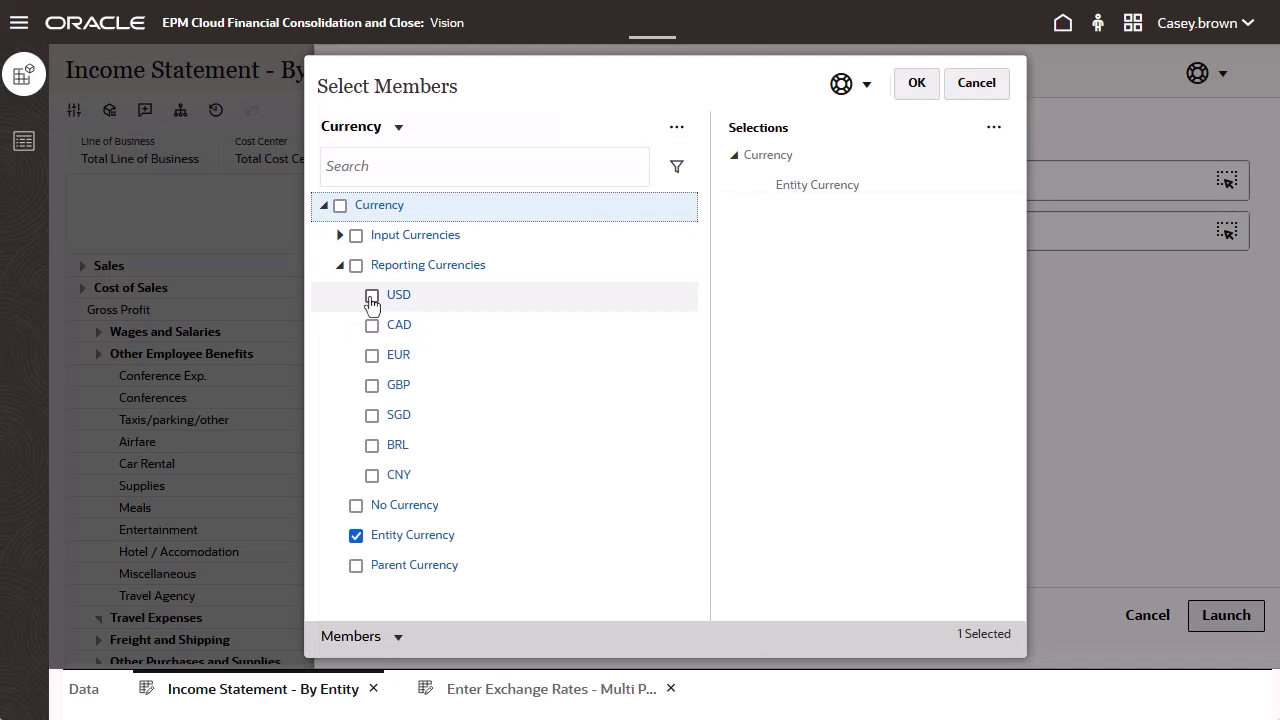
left_click(372, 295)
left_click(915, 88)
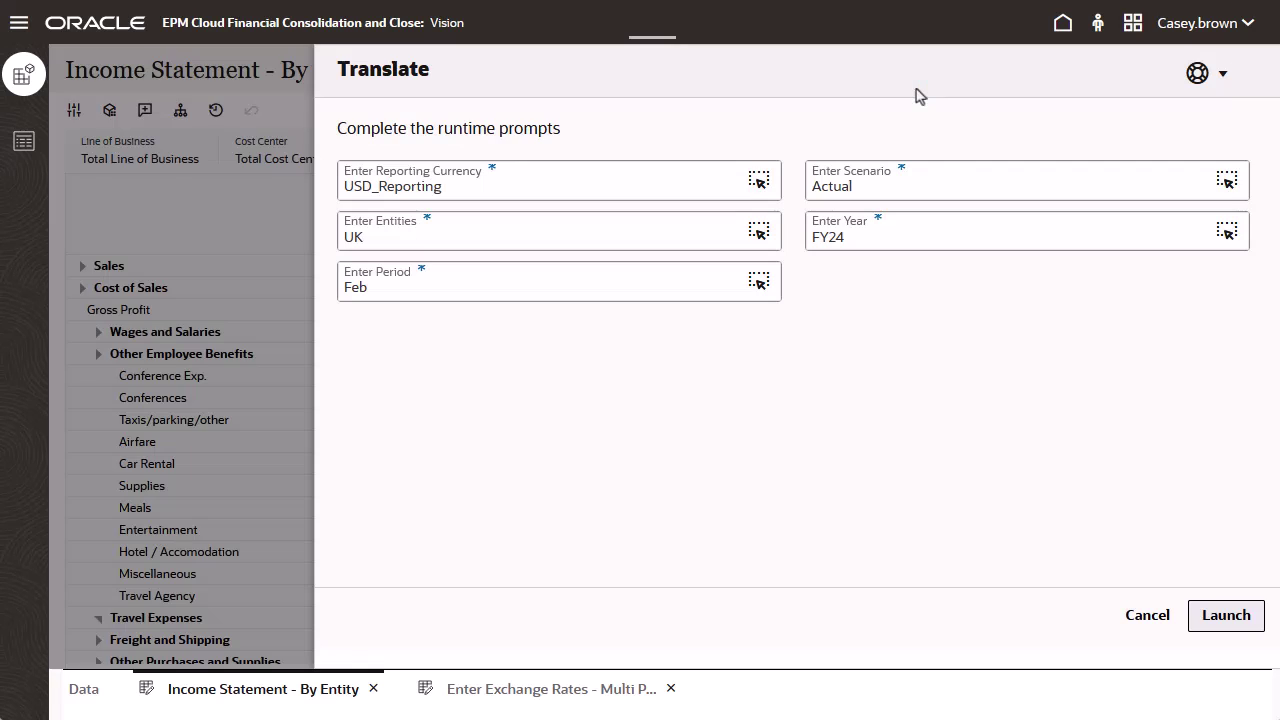
left_click(1224, 615)
left_click(828, 405)
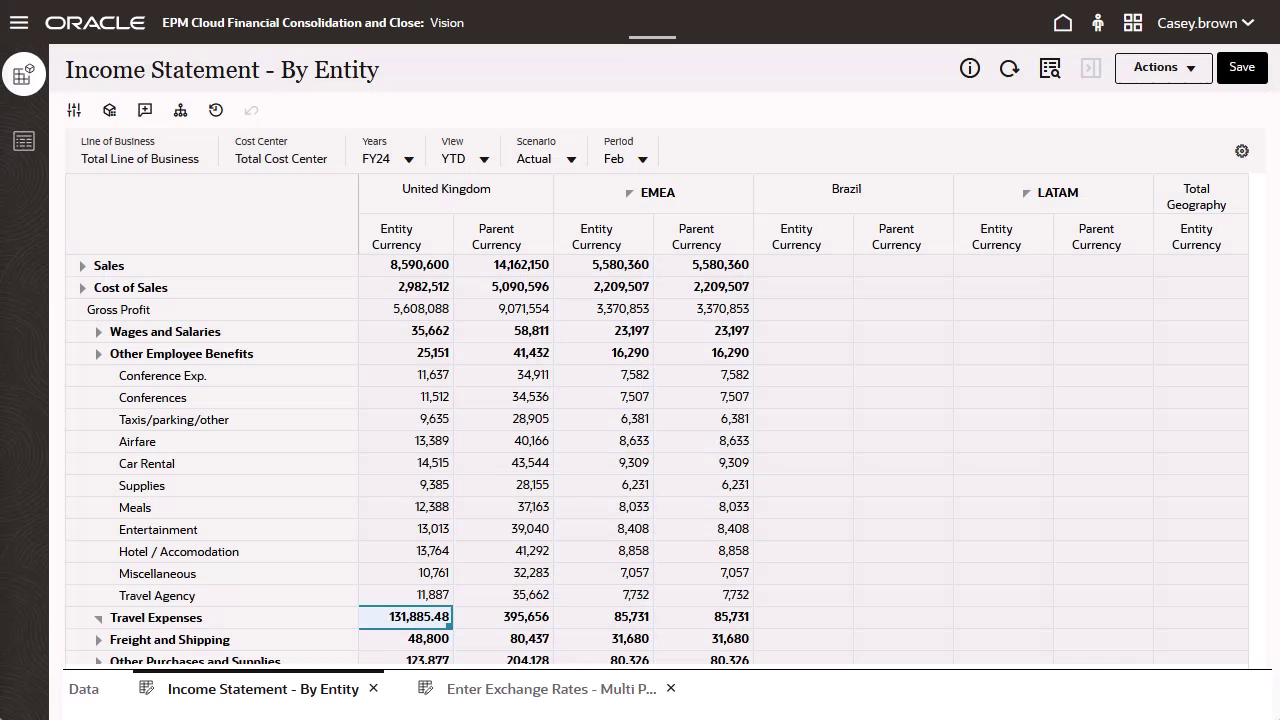